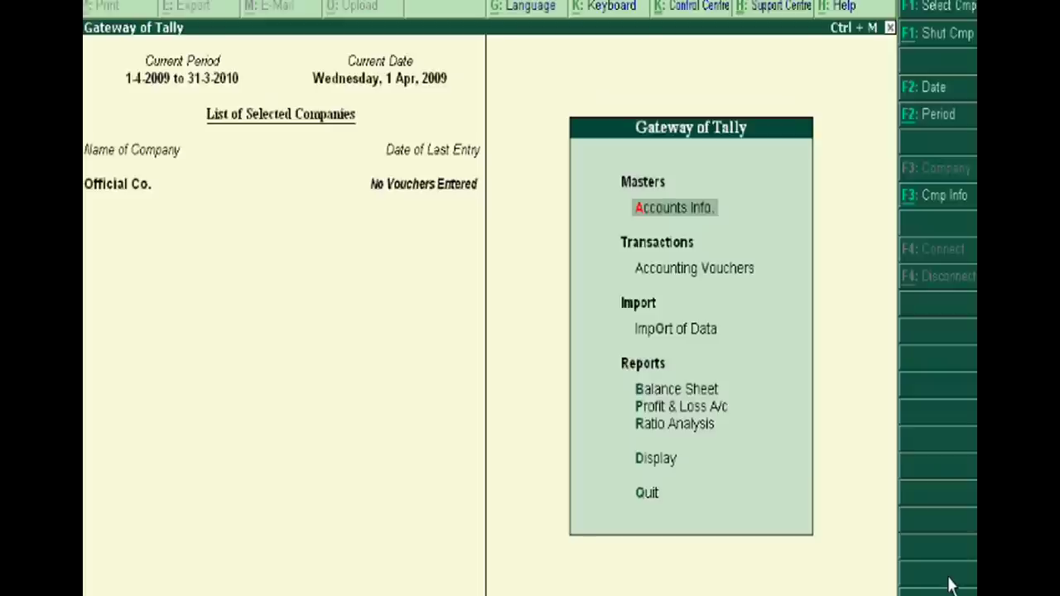
Open Accounts Info. from Gateway of Tally for Official Co
{"action": "key", "text": "Return"}
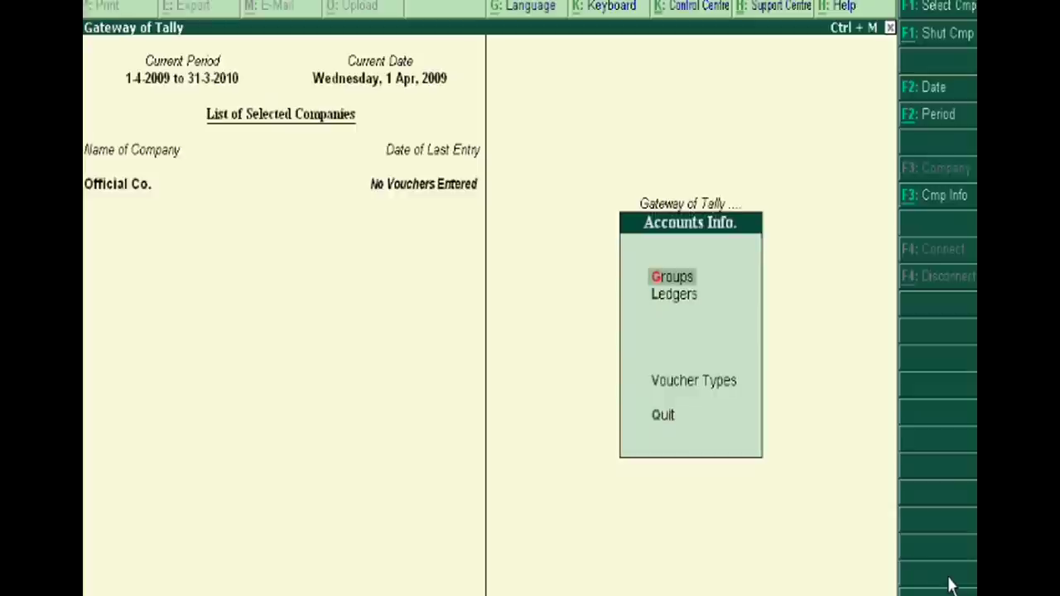
Save a new group 'Equity Share Capital' under Capital Account with Sub-Ledger set to Yes
{"action": "key", "text": "Return"}
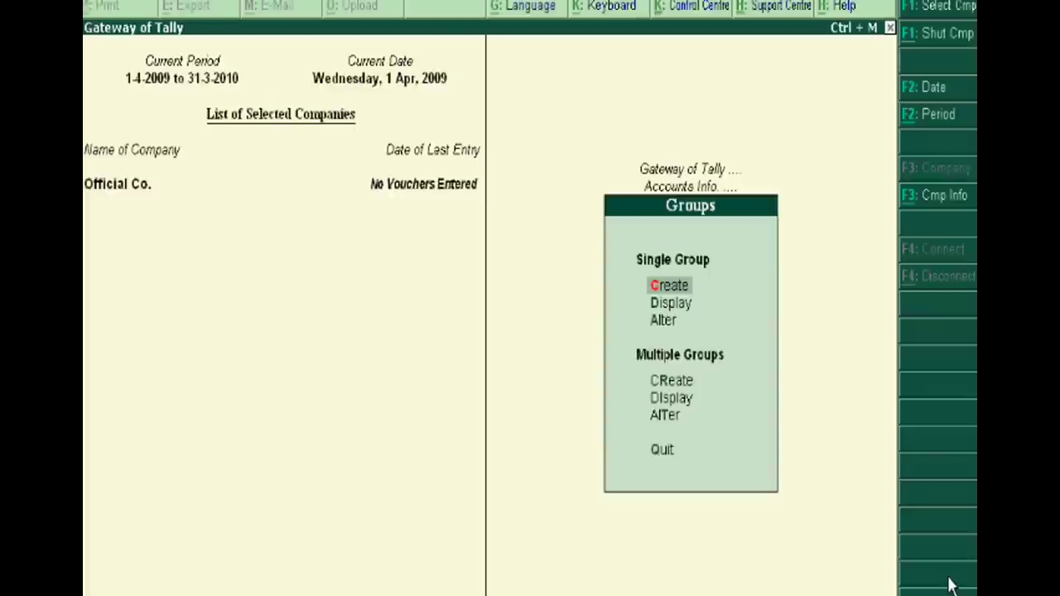
{"action": "key", "text": "Return"}
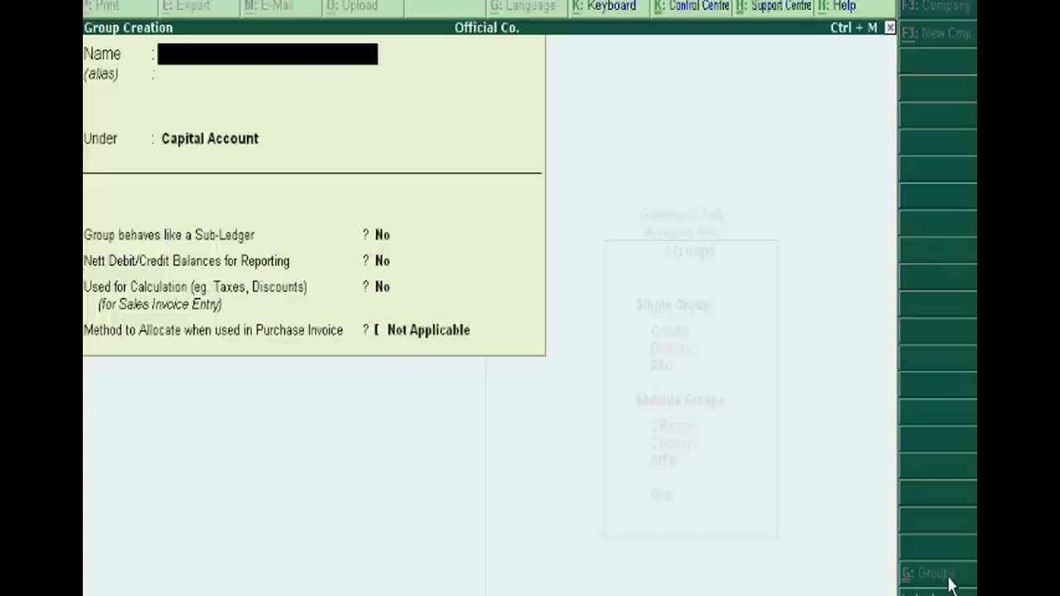
{"action": "type", "text": "Eq"}
{"action": "type", "text": "uit"}
{"action": "type", "text": "y S"}
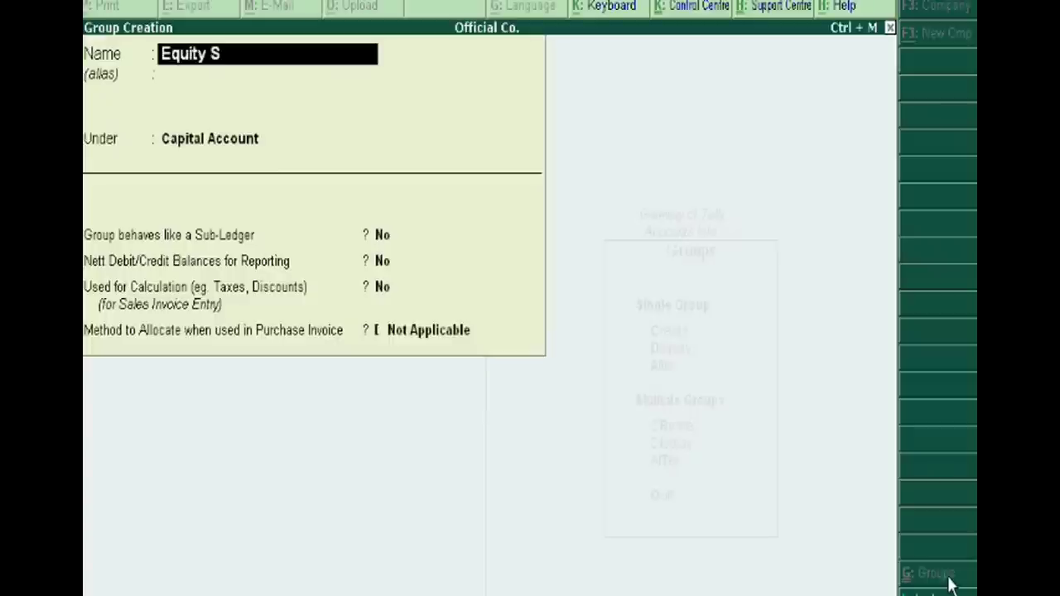
{"action": "type", "text": "hare"}
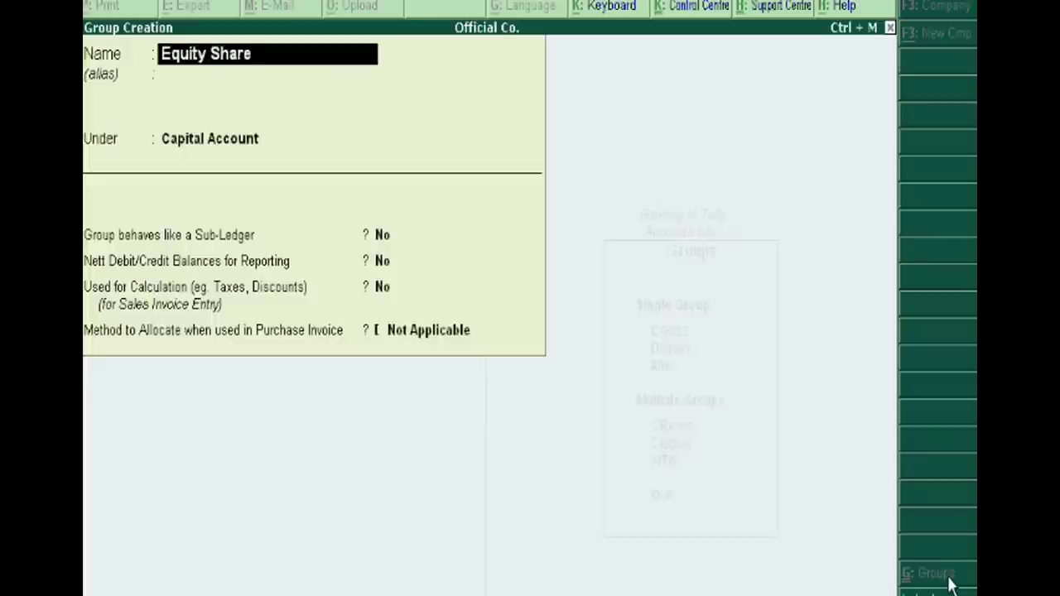
{"action": "type", "text": " Capit"}
{"action": "type", "text": "al"}
{"action": "key", "text": "Return"}
{"action": "key", "text": "Return"}
{"action": "key", "text": "Return"}
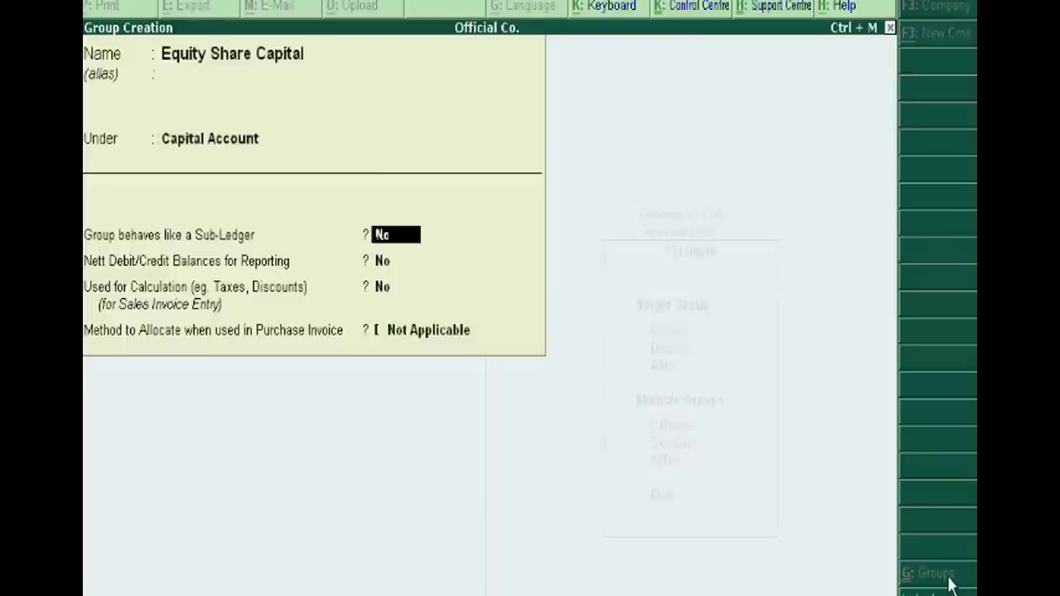
{"action": "type", "text": "y"}
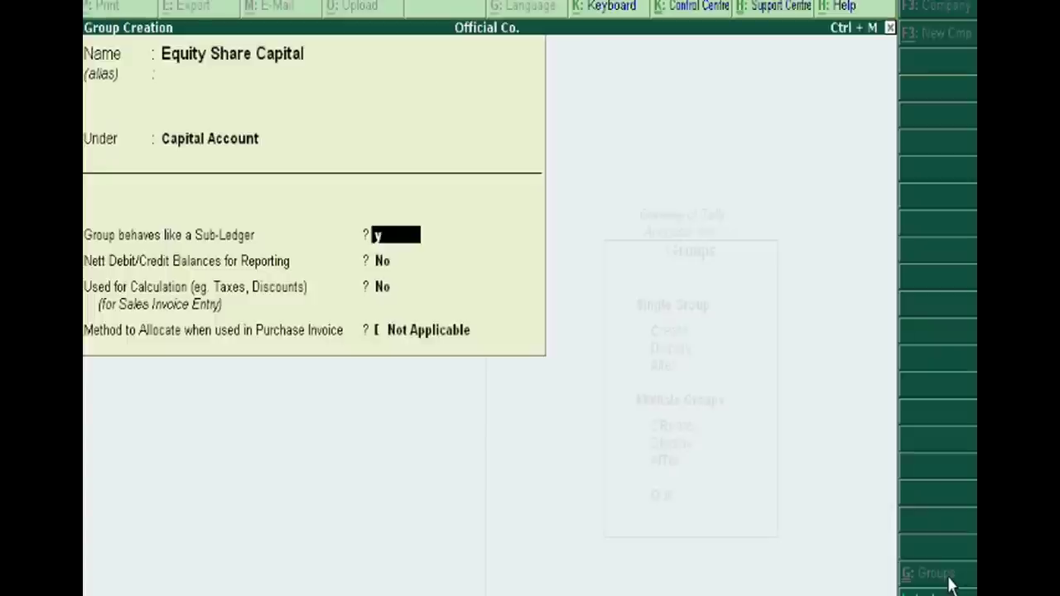
{"action": "key", "text": "Return"}
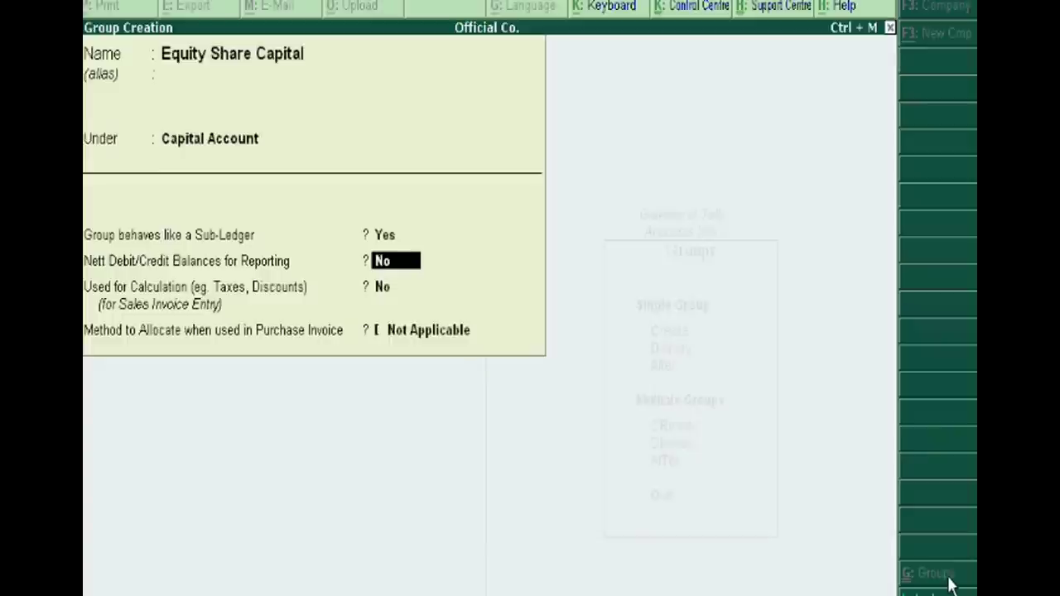
{"action": "key", "text": "Return"}
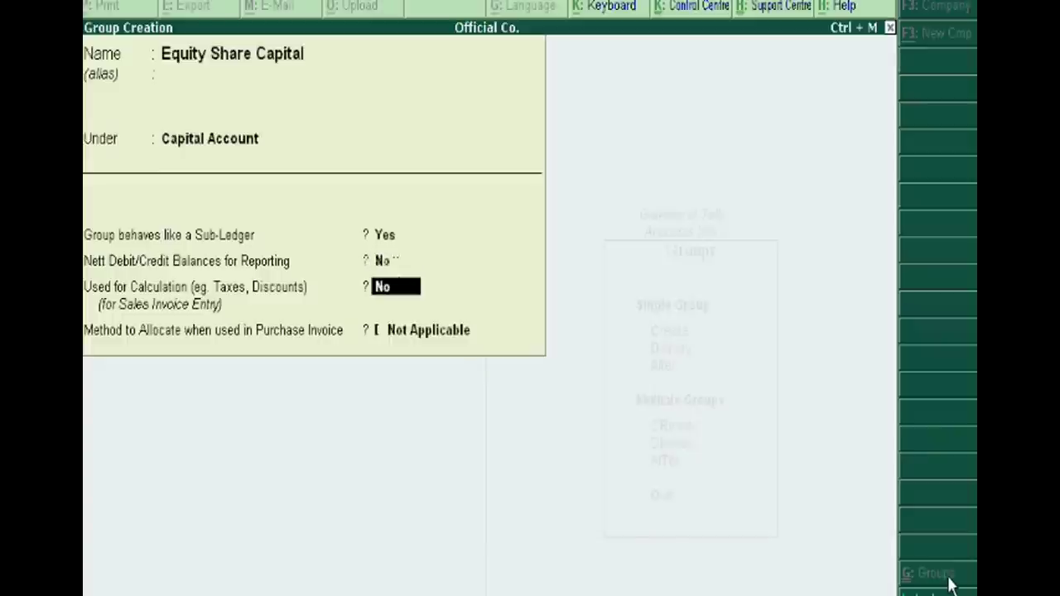
{"action": "key", "text": "Return"}
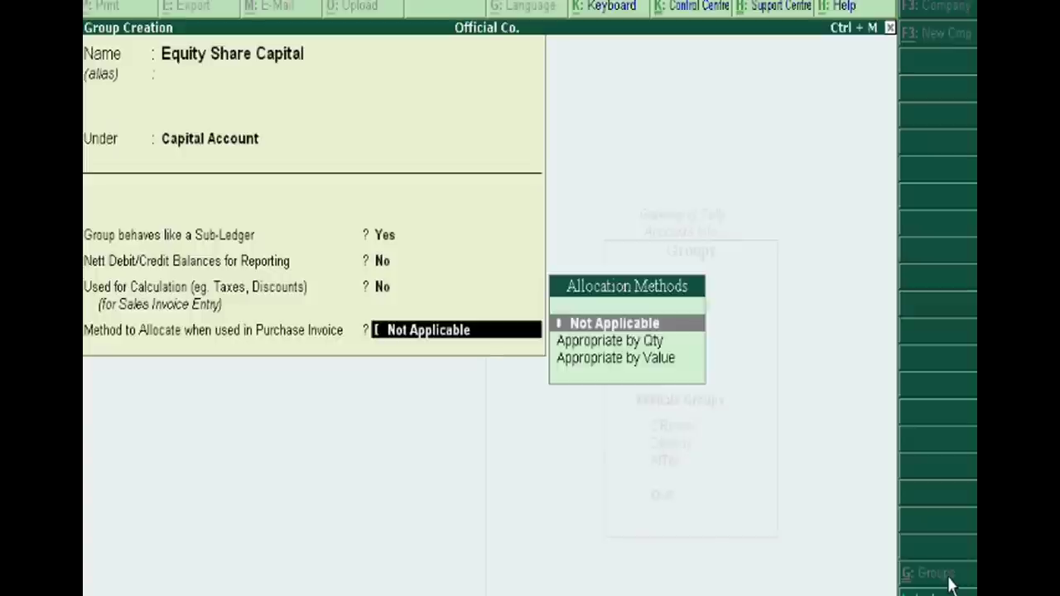
{"action": "key", "text": "Return"}
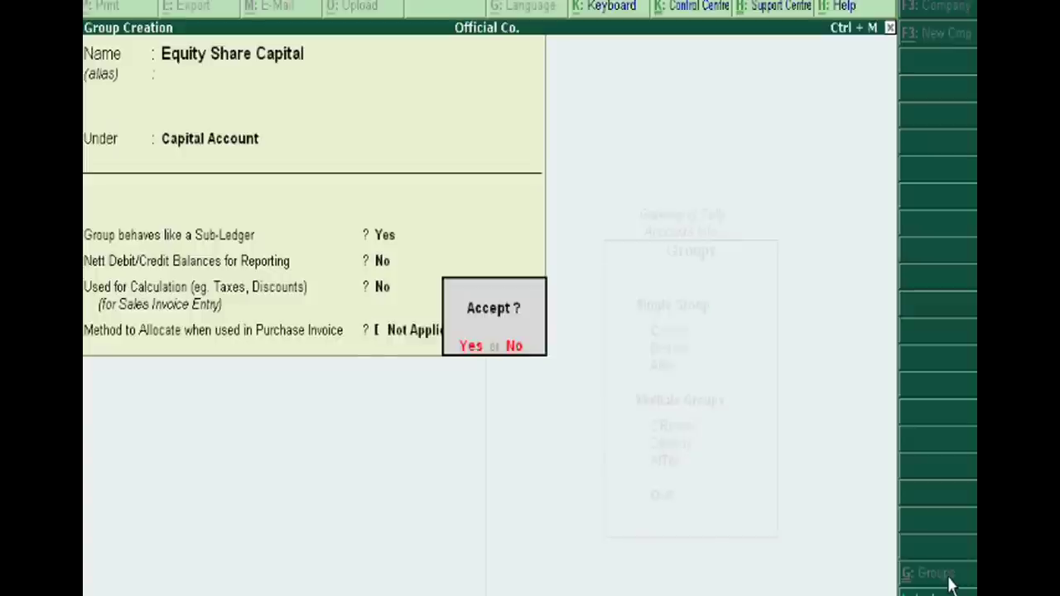
{"action": "key", "text": "Return"}
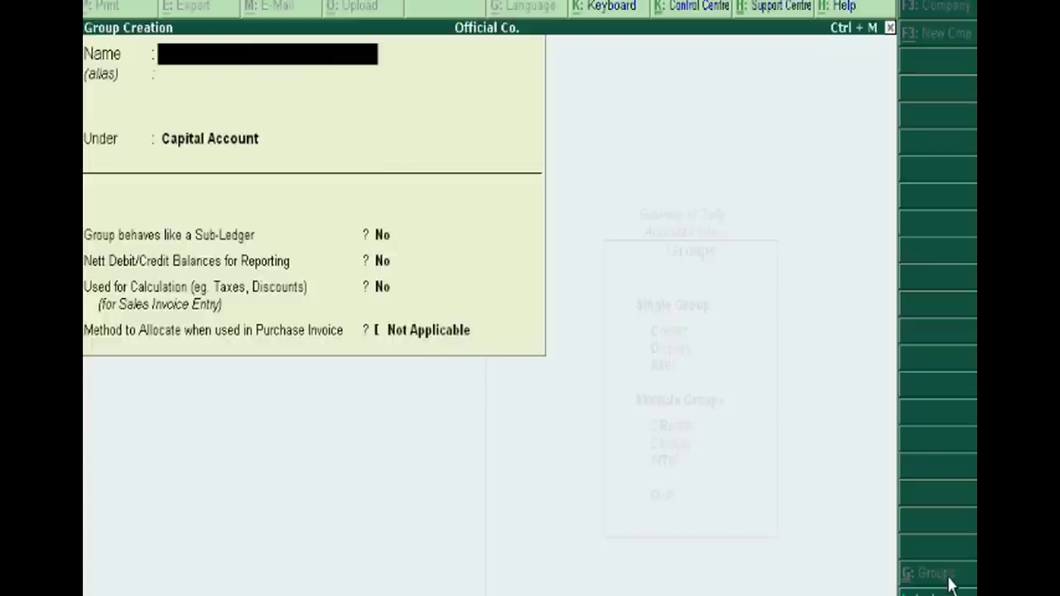
Enter group 'Pref.Share Capital' under Capital Account with Sub-Ledger set to Yes
{"action": "type", "text": "Pref."}
{"action": "type", "text": "Share"}
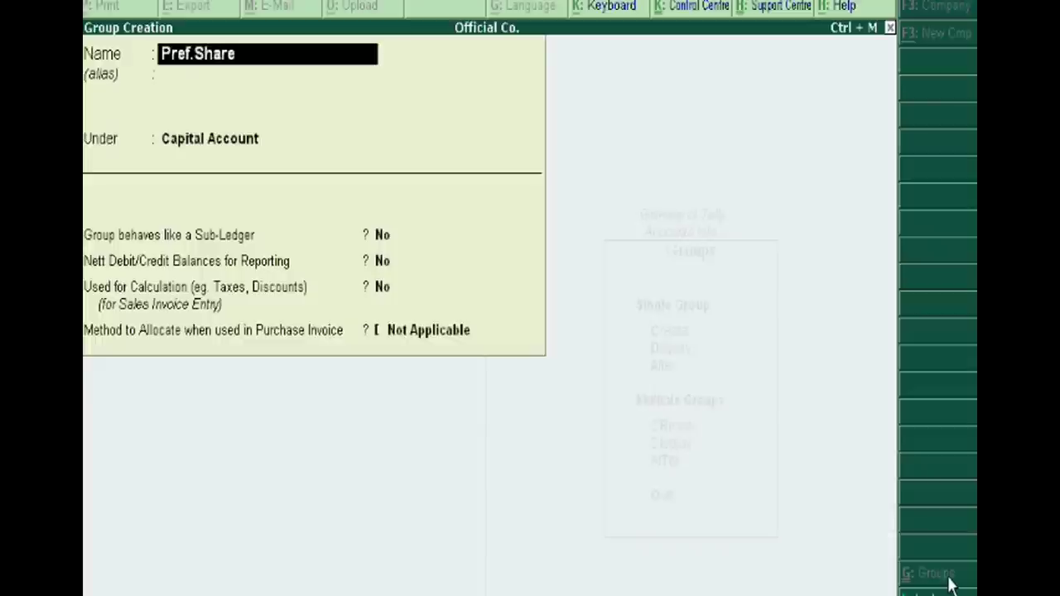
{"action": "type", "text": " Cap"}
{"action": "type", "text": "ital"}
{"action": "key", "text": "Return"}
{"action": "key", "text": "Return"}
{"action": "key", "text": "Return"}
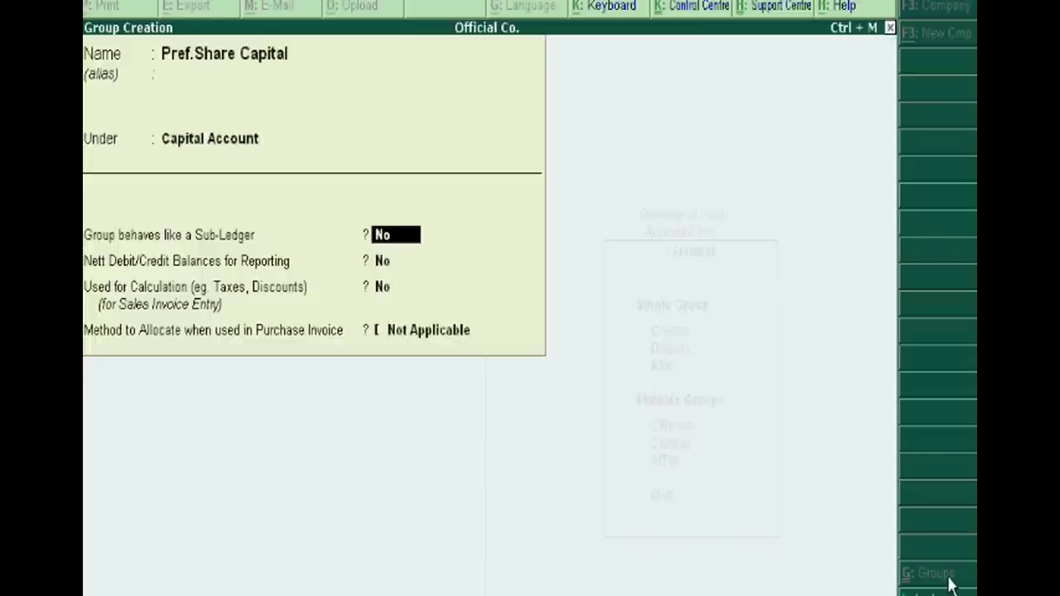
{"action": "type", "text": "y"}
{"action": "key", "text": "Return"}
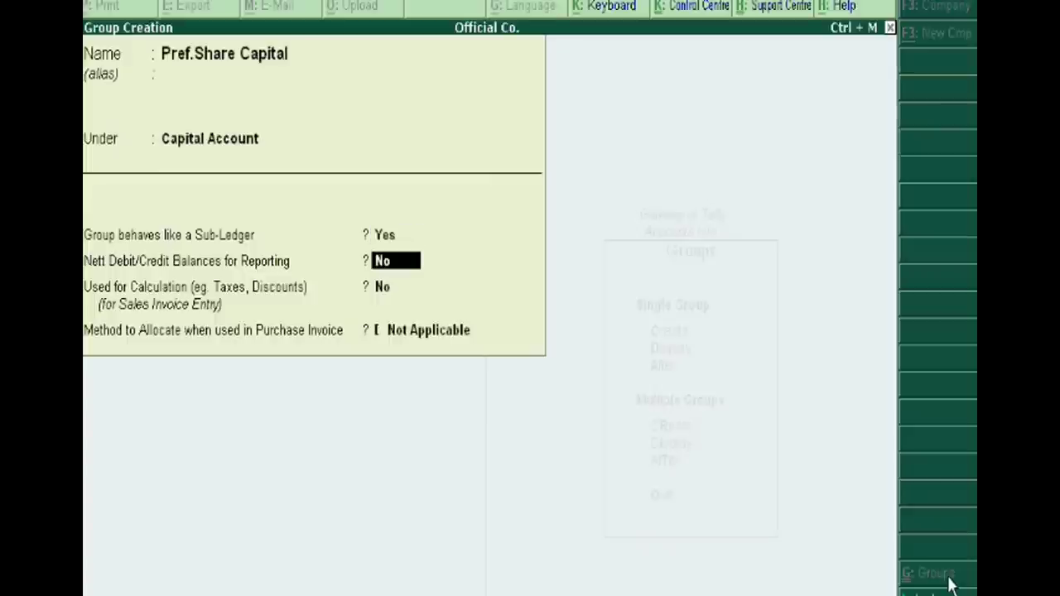
{"action": "key", "text": "Return"}
{"action": "key", "text": "Return"}
{"action": "key", "text": "Return"}
{"action": "key", "text": "Return"}
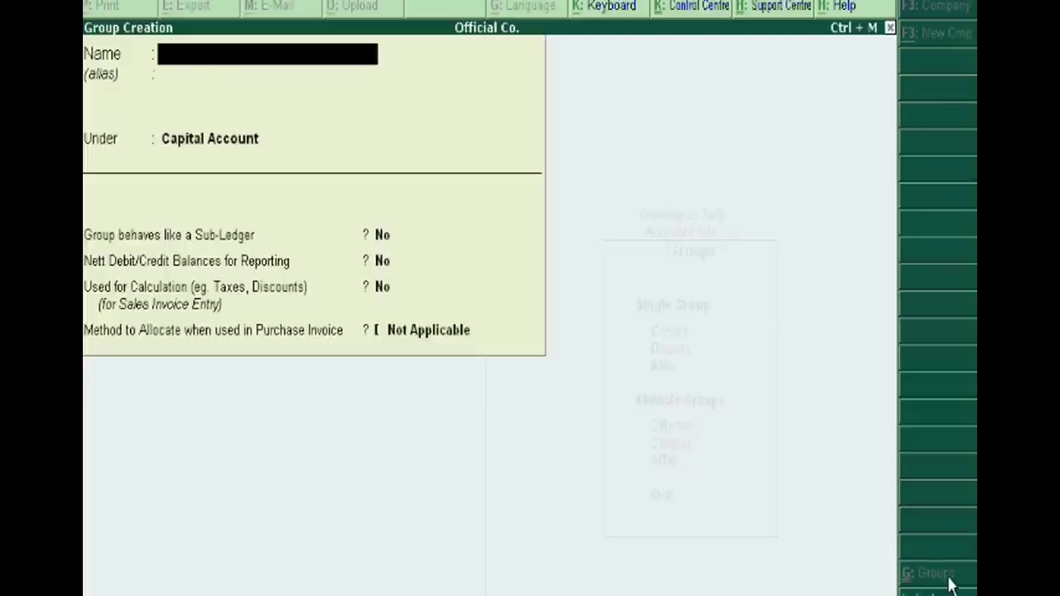
Enter group 'Capital Reserve' under Reserves & Surplus with Sub-Ledger set to Yes
{"action": "type", "text": "Capital"}
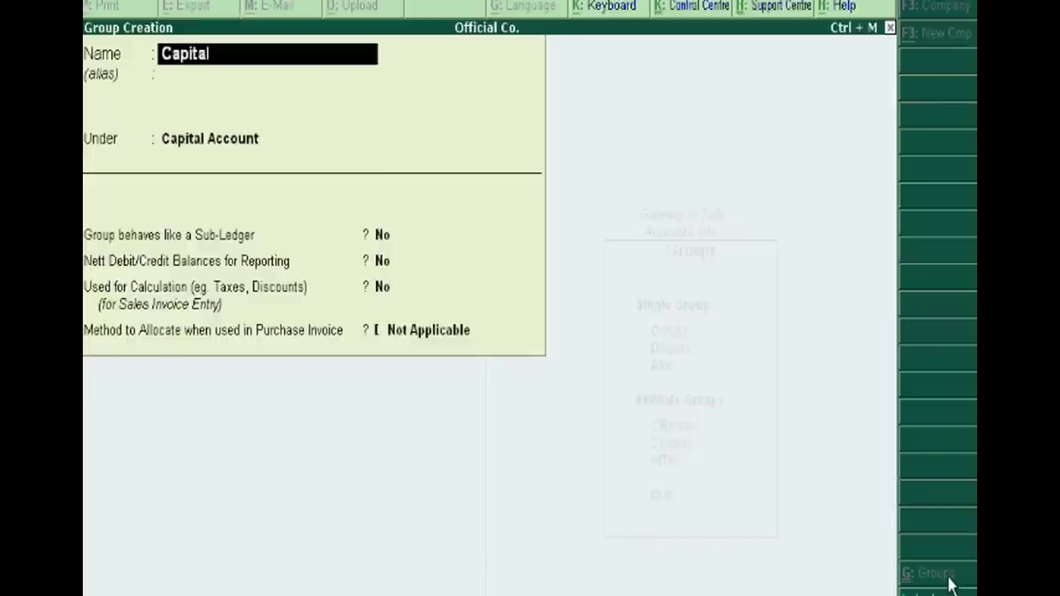
{"action": "type", "text": " Res"}
{"action": "type", "text": "erve"}
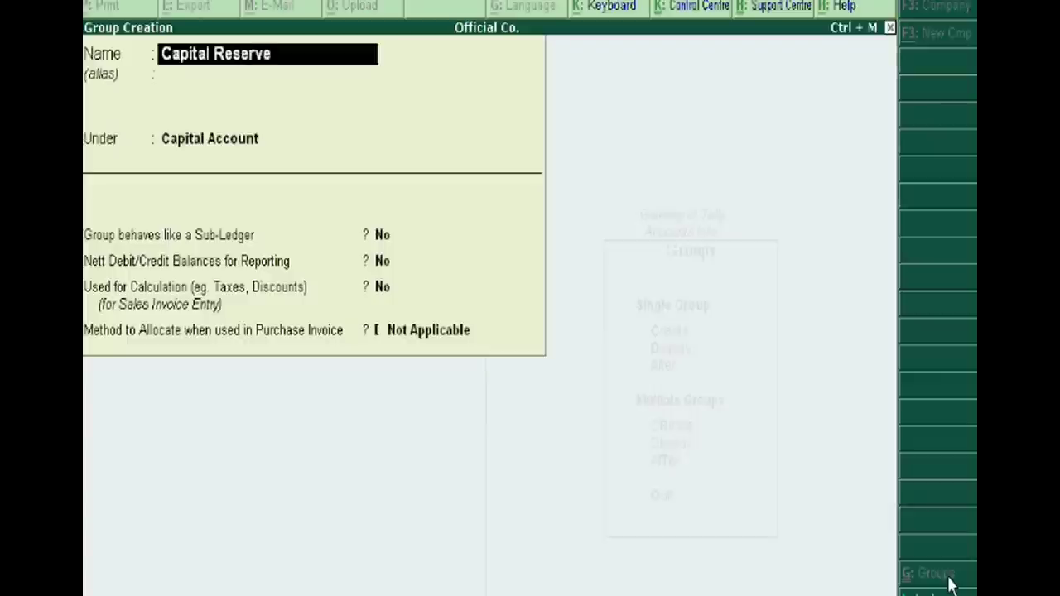
{"action": "key", "text": "Return"}
{"action": "key", "text": "Return"}
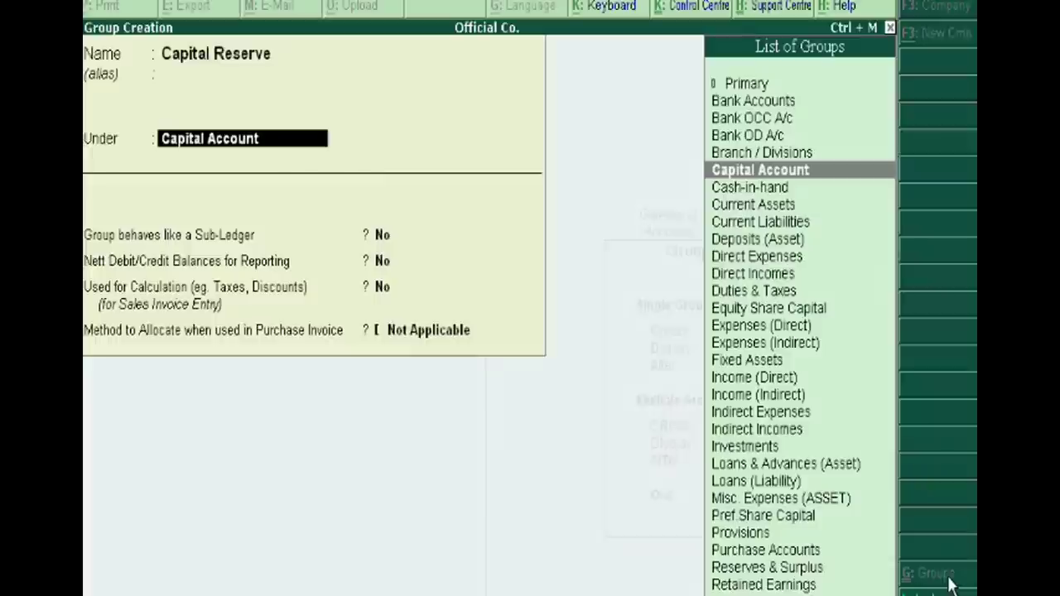
{"action": "type", "text": "R"}
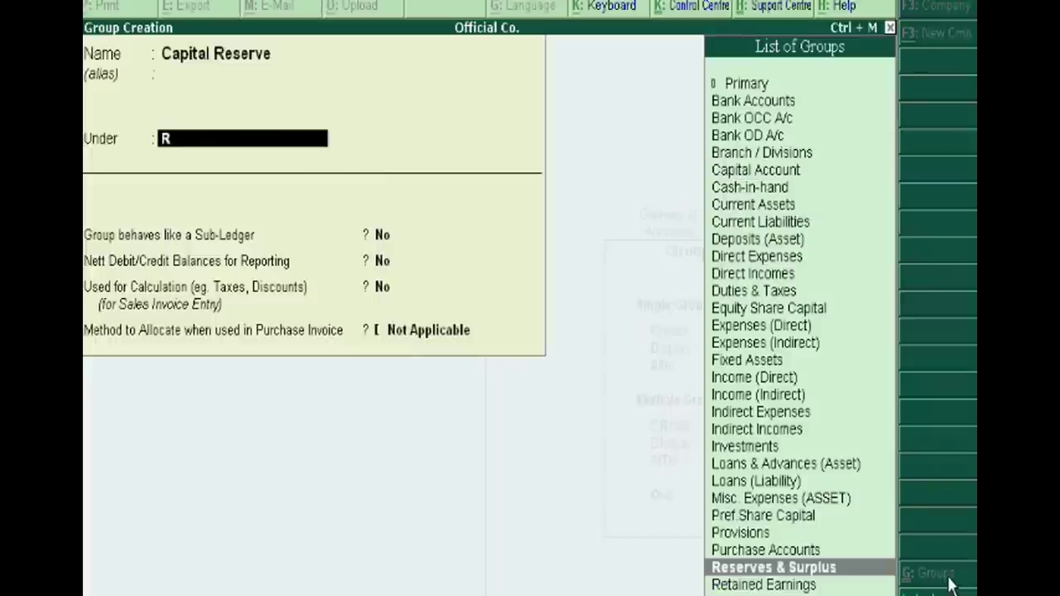
{"action": "key", "text": "Return"}
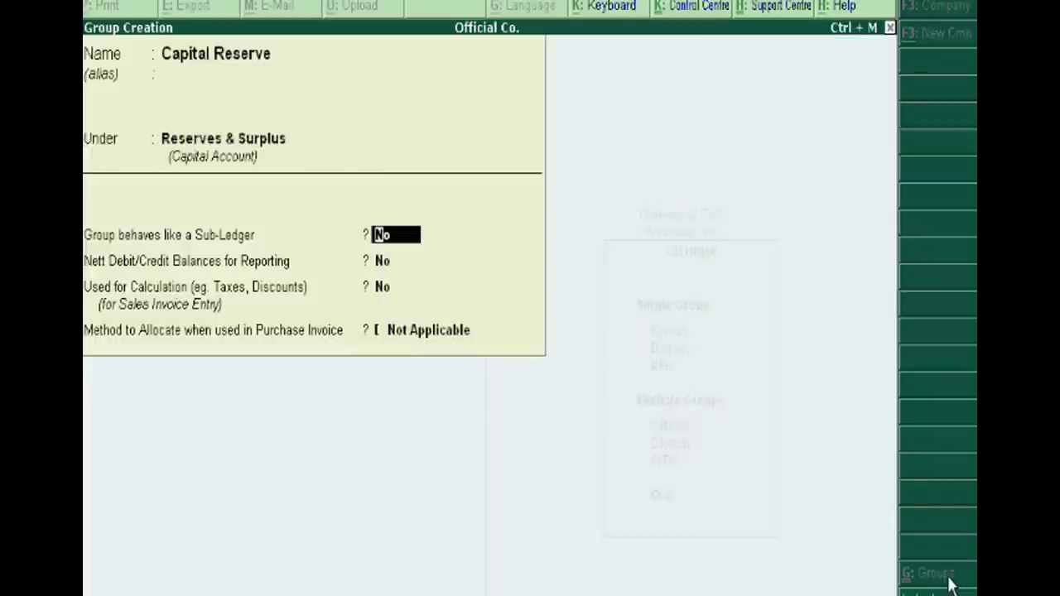
{"action": "type", "text": "y"}
{"action": "key", "text": "Return"}
{"action": "key", "text": "Return"}
{"action": "key", "text": "Return"}
{"action": "key", "text": "Return"}
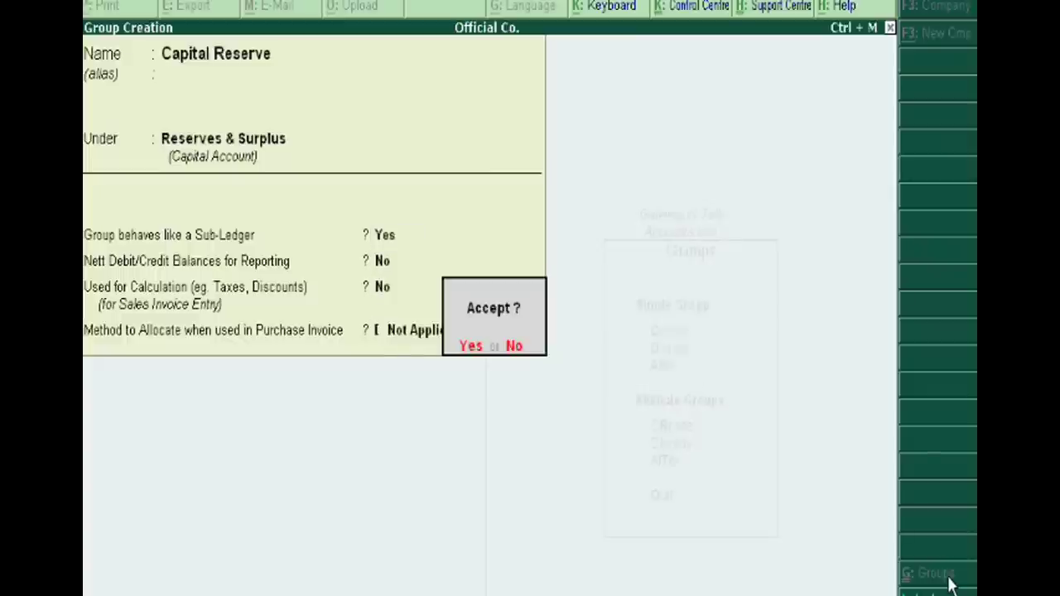
{"action": "key", "text": "Return"}
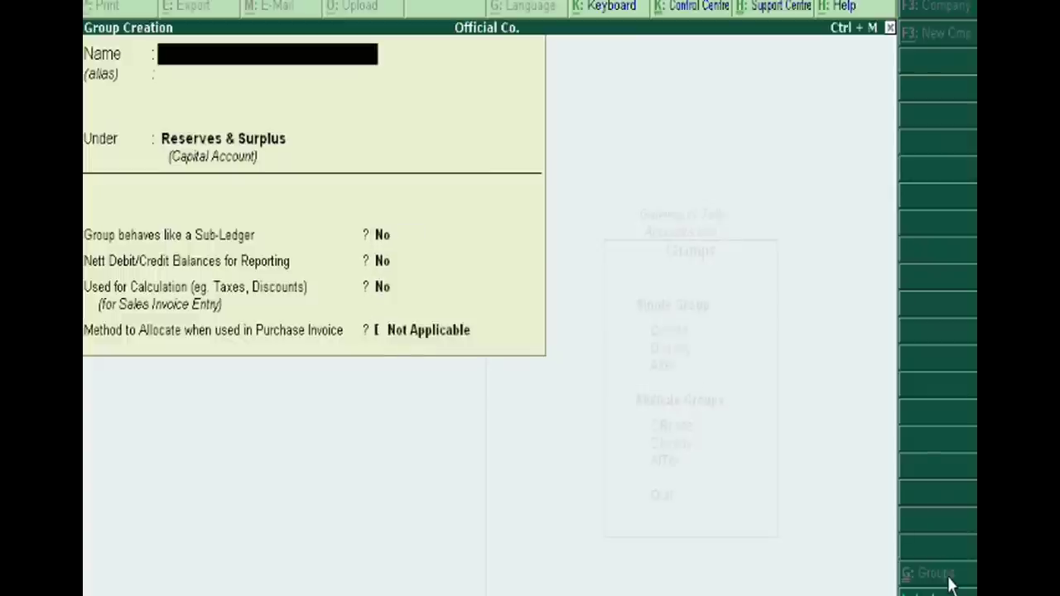
Save group 'General Reserve' under Reserves & Surplus with Sub-Ledger set to Yes
{"action": "type", "text": "Ge"}
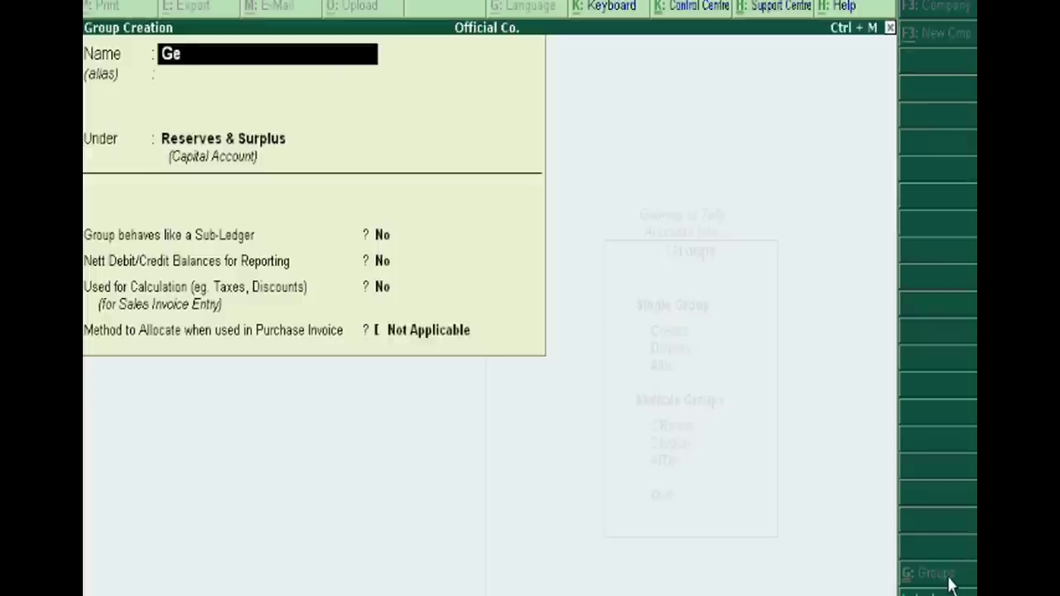
{"action": "type", "text": "neral"}
{"action": "type", "text": " Res"}
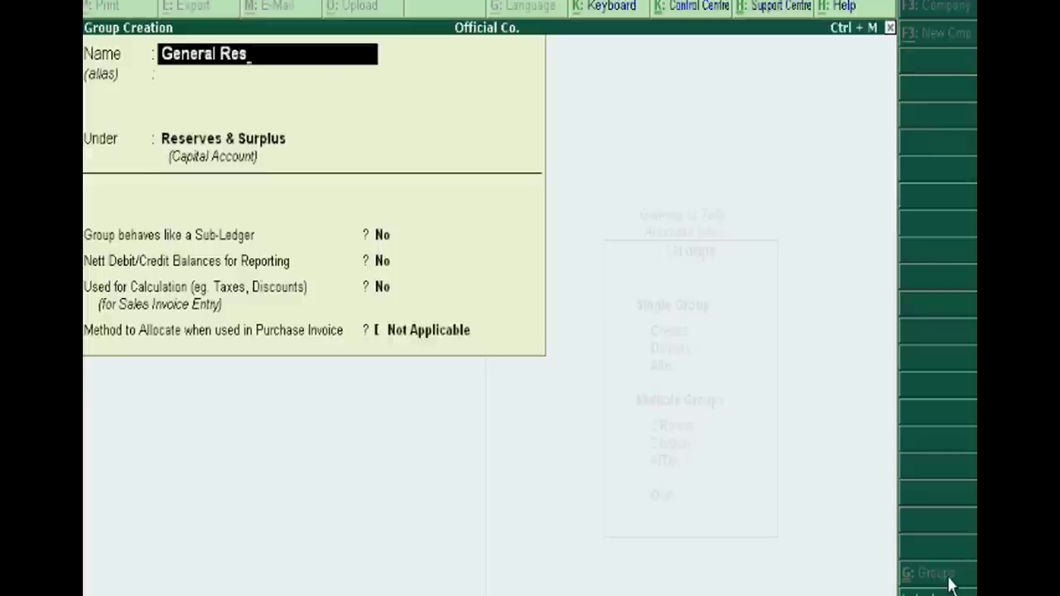
{"action": "type", "text": "erve"}
{"action": "key", "text": "Return"}
{"action": "key", "text": "Return"}
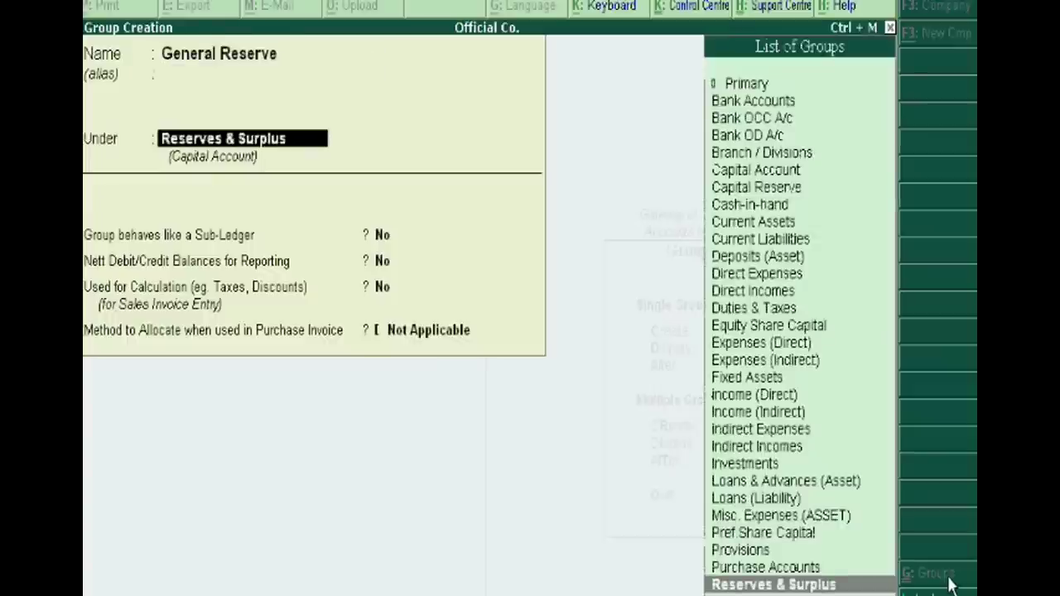
{"action": "key", "text": "Return"}
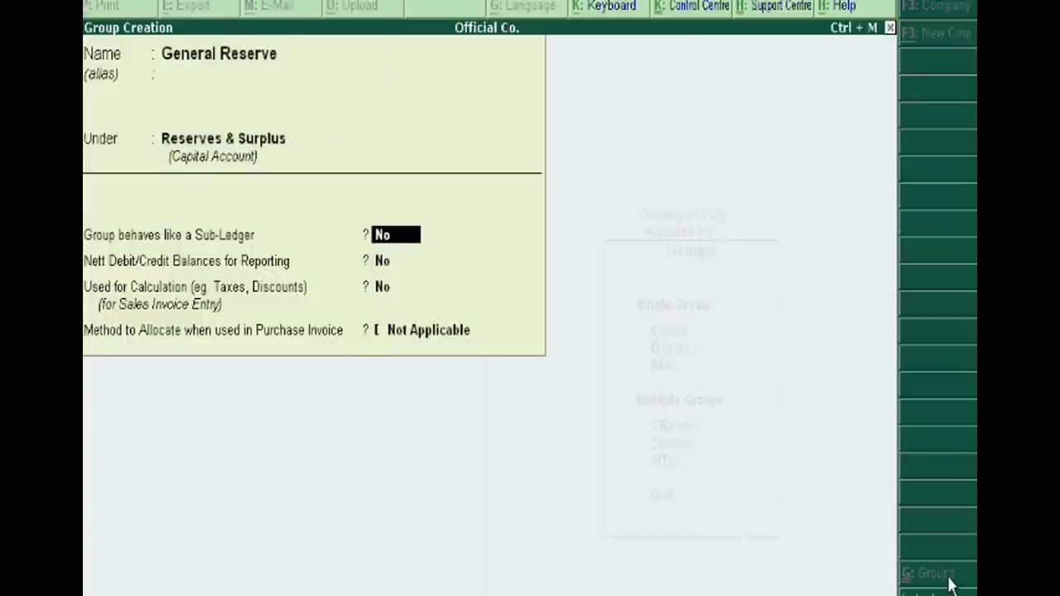
{"action": "type", "text": "y"}
{"action": "key", "text": "Return"}
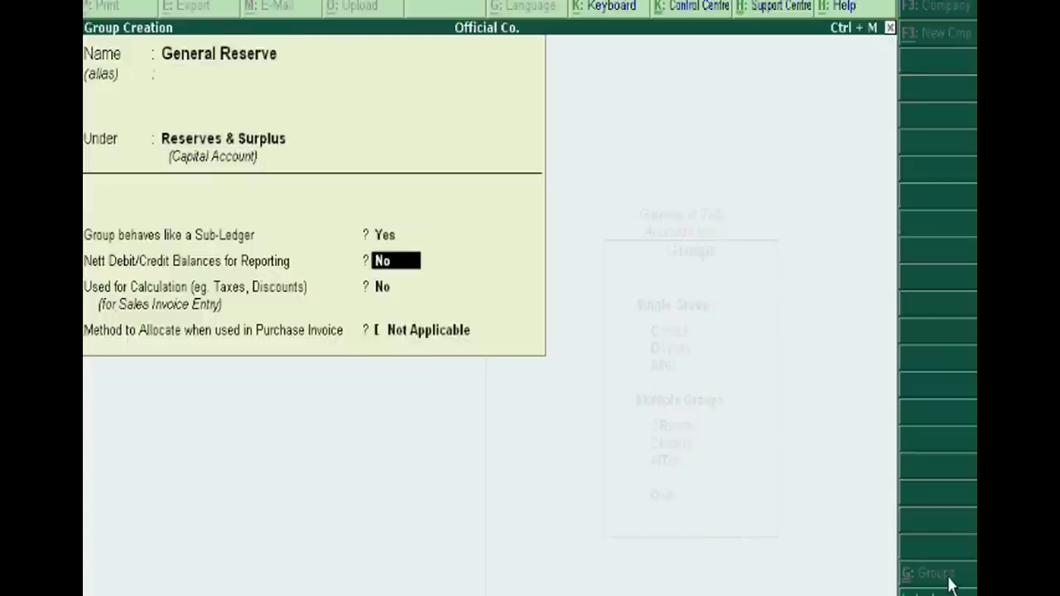
{"action": "key", "text": "Return"}
{"action": "key", "text": "Return"}
{"action": "key", "text": "Return"}
{"action": "key", "text": "Return"}
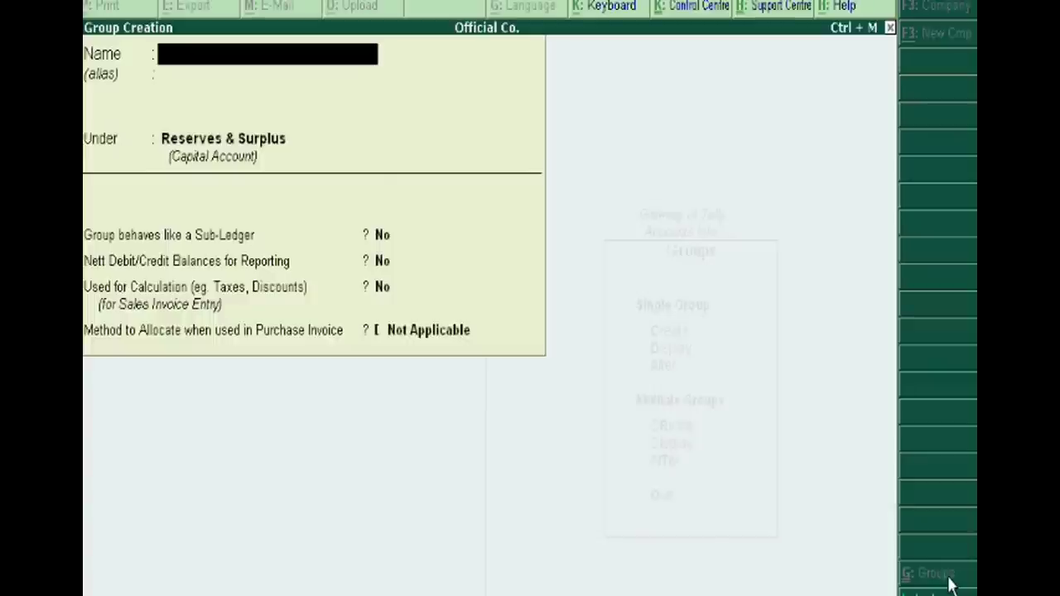
Enter group 'Long Term Secured Loan' under Secured Loans with Sub-Ledger set to Yes
{"action": "type", "text": "Lo"}
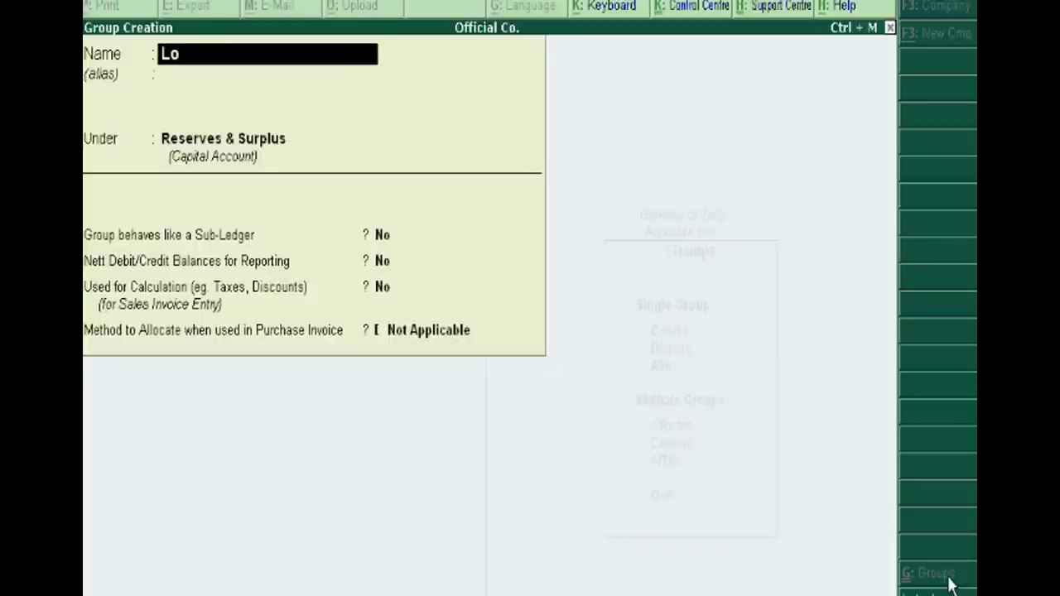
{"action": "type", "text": "ng"}
{"action": "type", "text": " Term"}
{"action": "type", "text": " Se"}
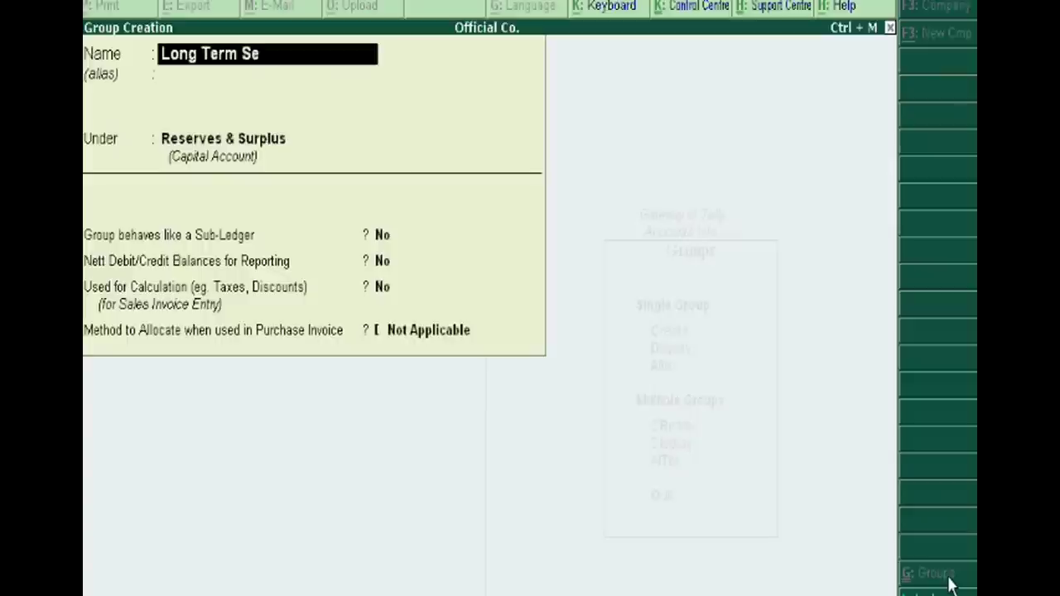
{"action": "type", "text": "cur"}
{"action": "type", "text": "ed Loan"}
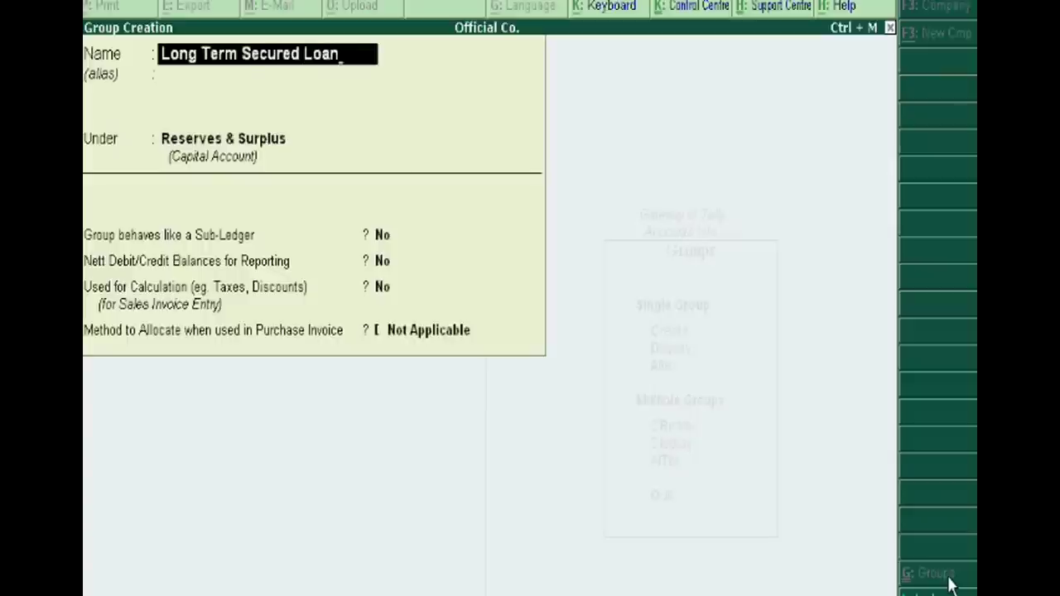
{"action": "key", "text": "Return"}
{"action": "key", "text": "Return"}
{"action": "type", "text": "S"}
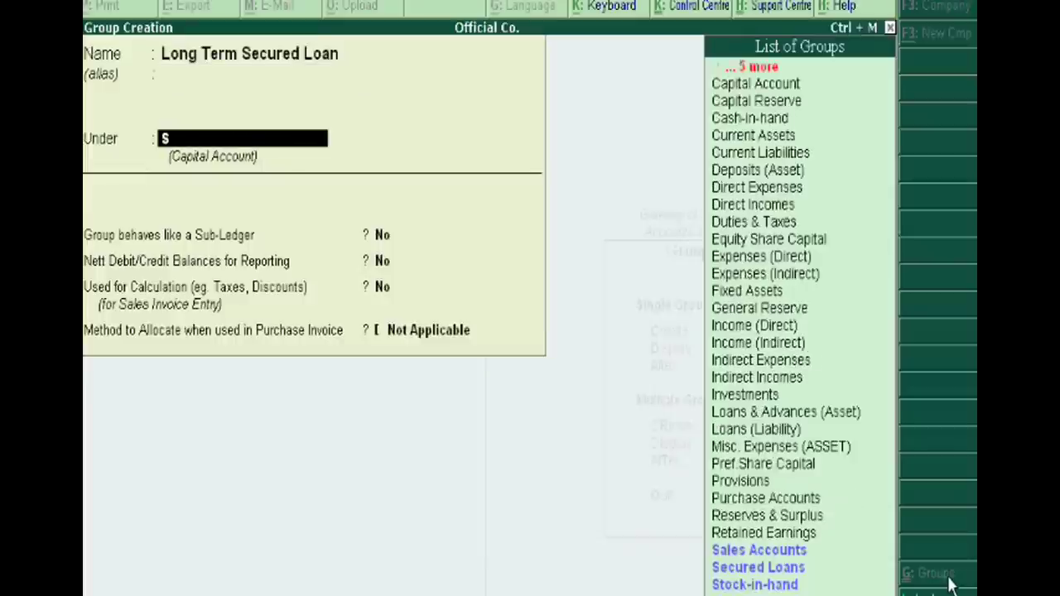
{"action": "type", "text": "e"}
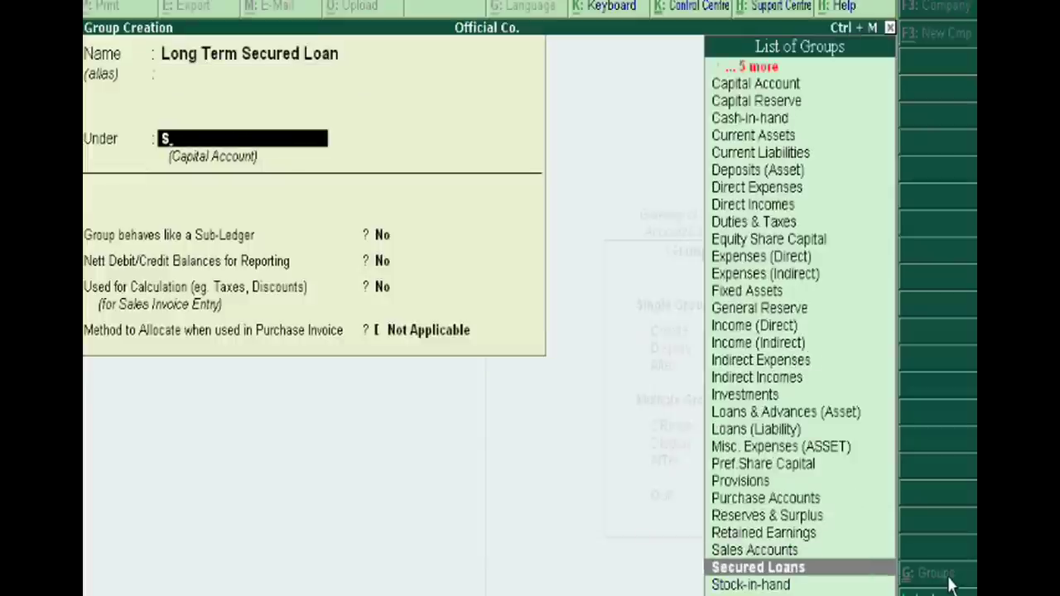
{"action": "key", "text": "Return"}
{"action": "key", "text": "Return"}
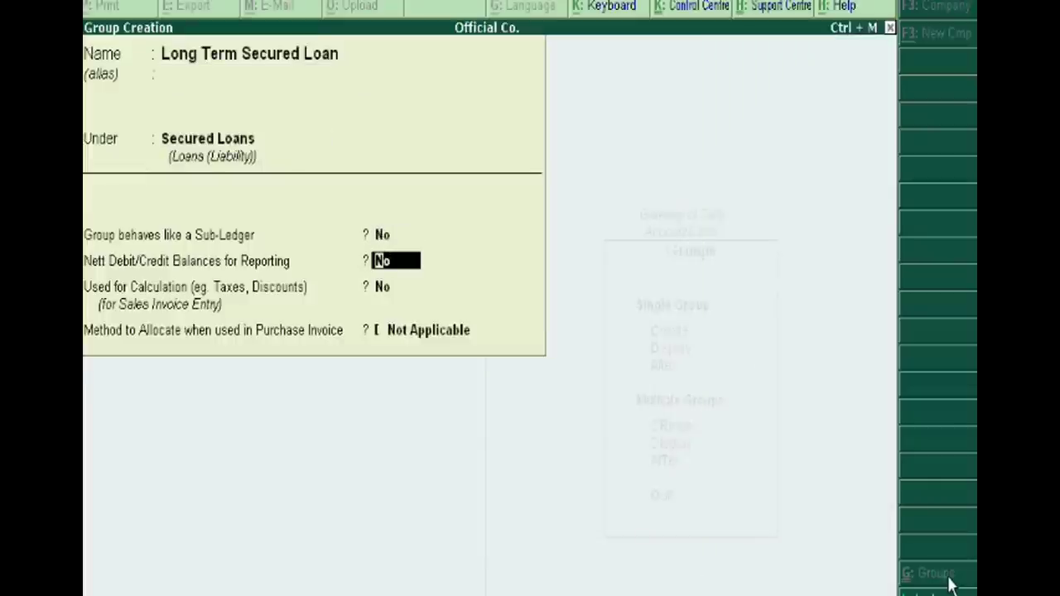
{"action": "key", "text": "Up"}
{"action": "type", "text": "y"}
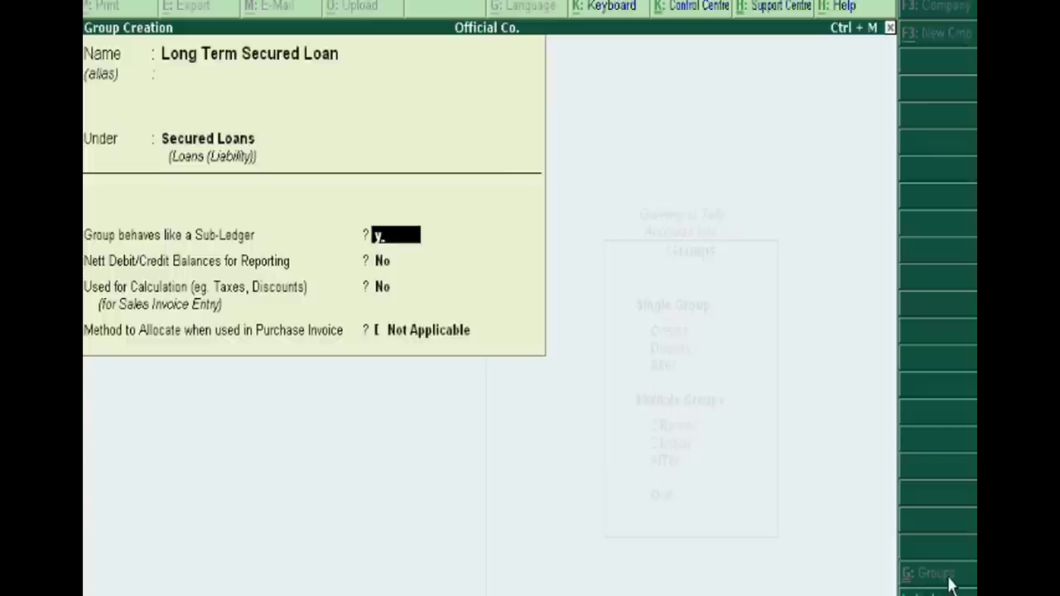
{"action": "key", "text": "Return"}
{"action": "key", "text": "Return"}
{"action": "key", "text": "Return"}
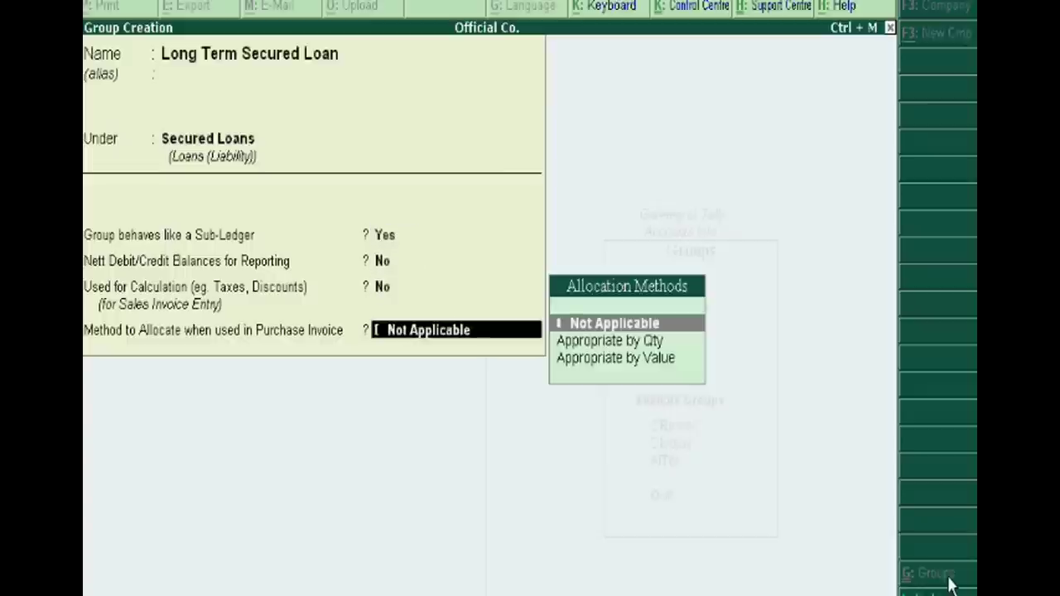
{"action": "key", "text": "Return"}
{"action": "key", "text": "Return"}
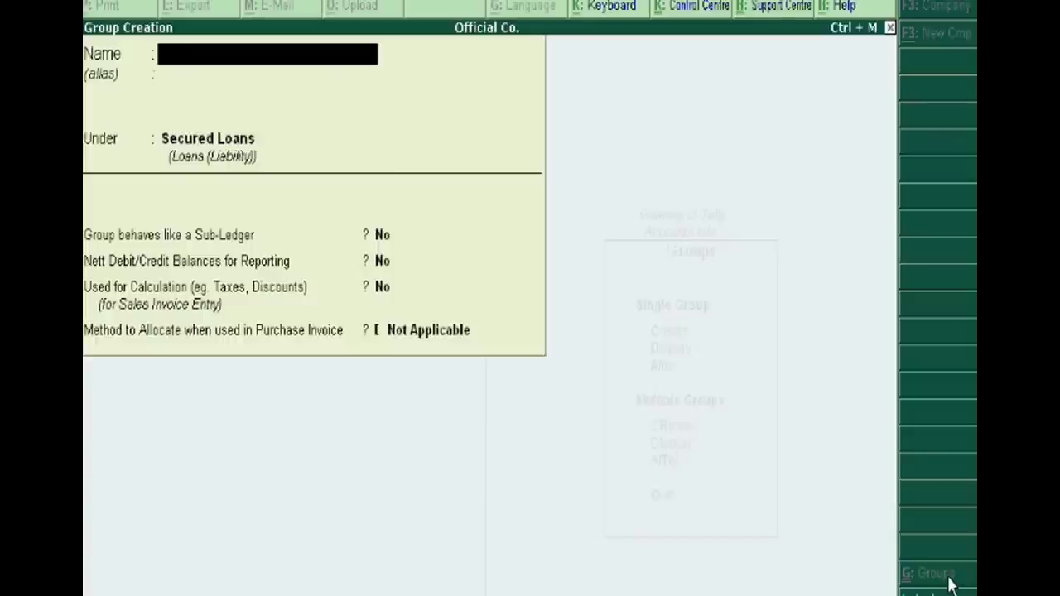
Save group 'Loan From Director' under Unsecured Loans with Sub-Ledger set to Yes
{"action": "type", "text": "Lo"}
{"action": "type", "text": "an"}
{"action": "type", "text": " Fr"}
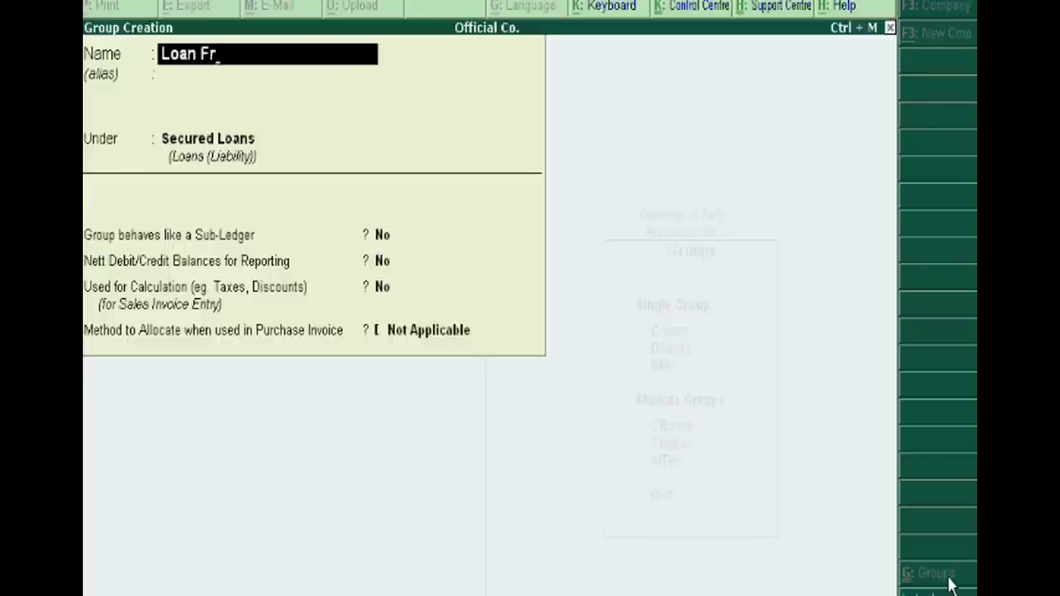
{"action": "type", "text": "om"}
{"action": "type", "text": " Director"}
{"action": "key", "text": "Return"}
{"action": "key", "text": "Return"}
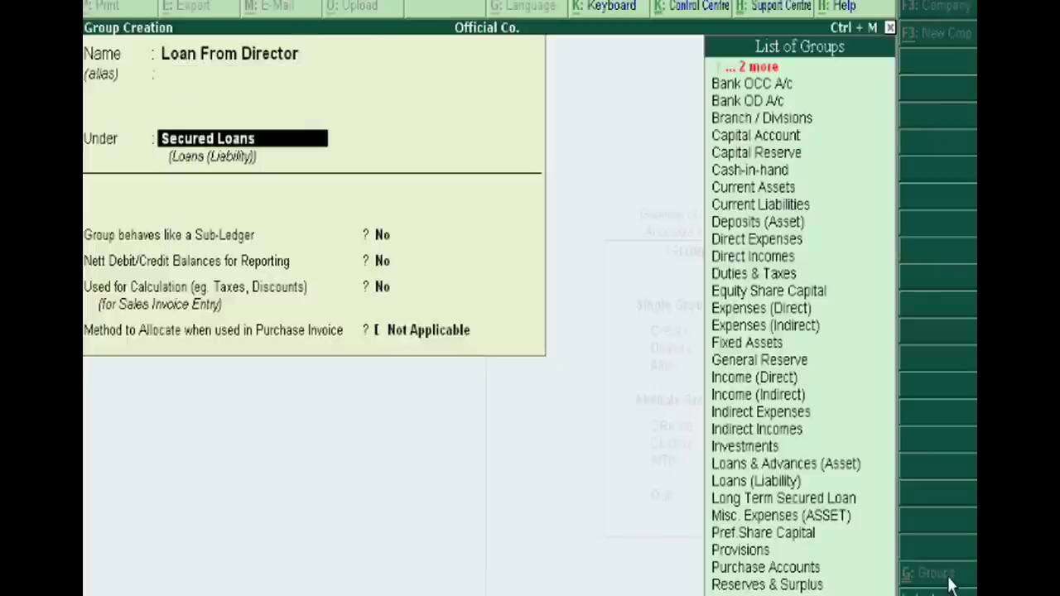
{"action": "type", "text": "U"}
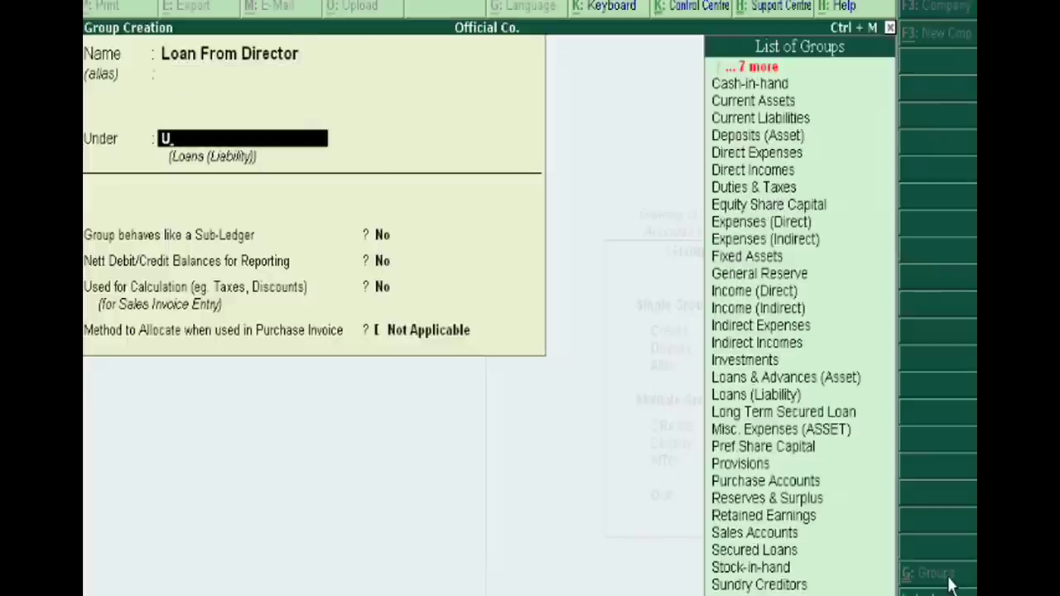
{"action": "key", "text": "Return"}
{"action": "type", "text": "y"}
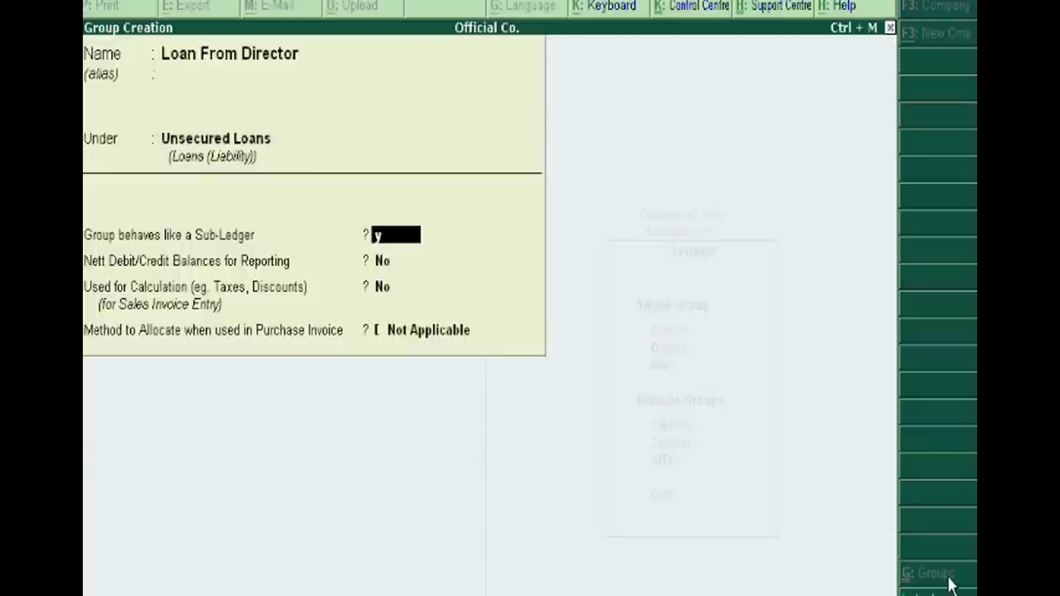
{"action": "key", "text": "Return"}
{"action": "key", "text": "Return"}
{"action": "key", "text": "Return"}
{"action": "key", "text": "Return"}
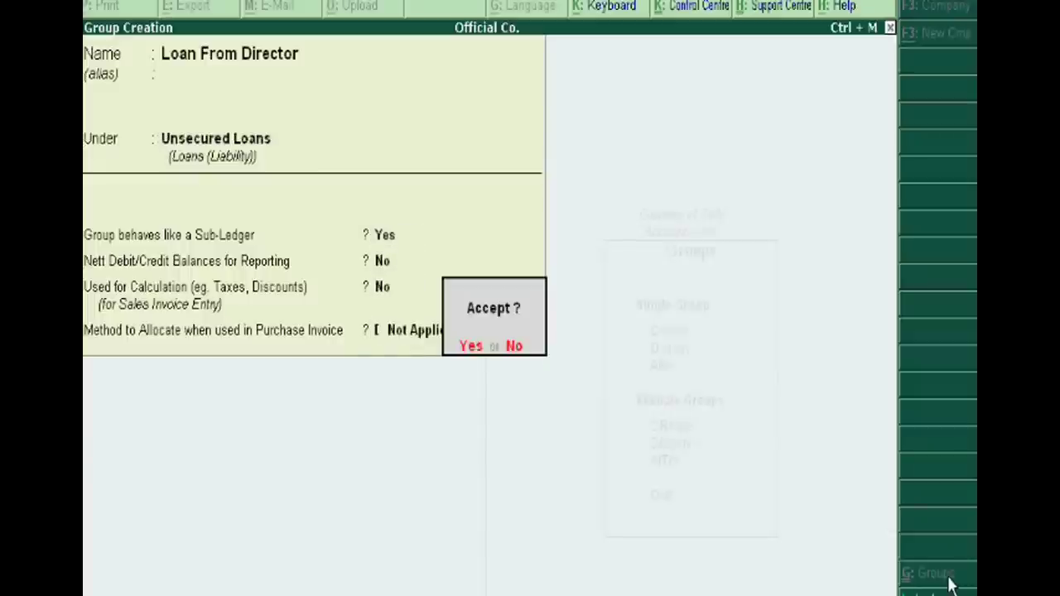
{"action": "key", "text": "Return"}
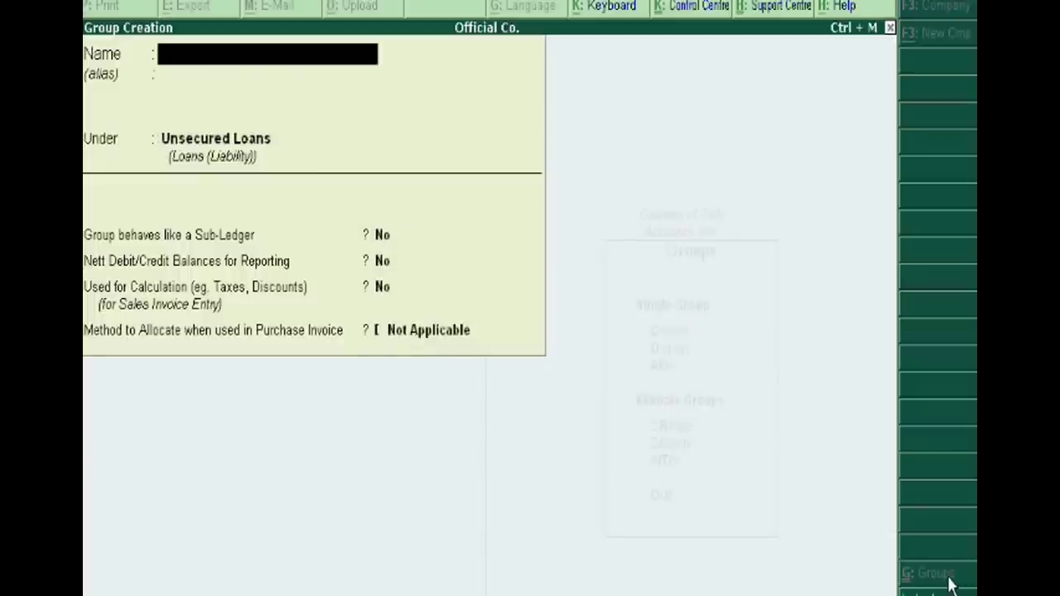
{"action": "key", "text": "Escape"}
{"action": "key", "text": "Return"}
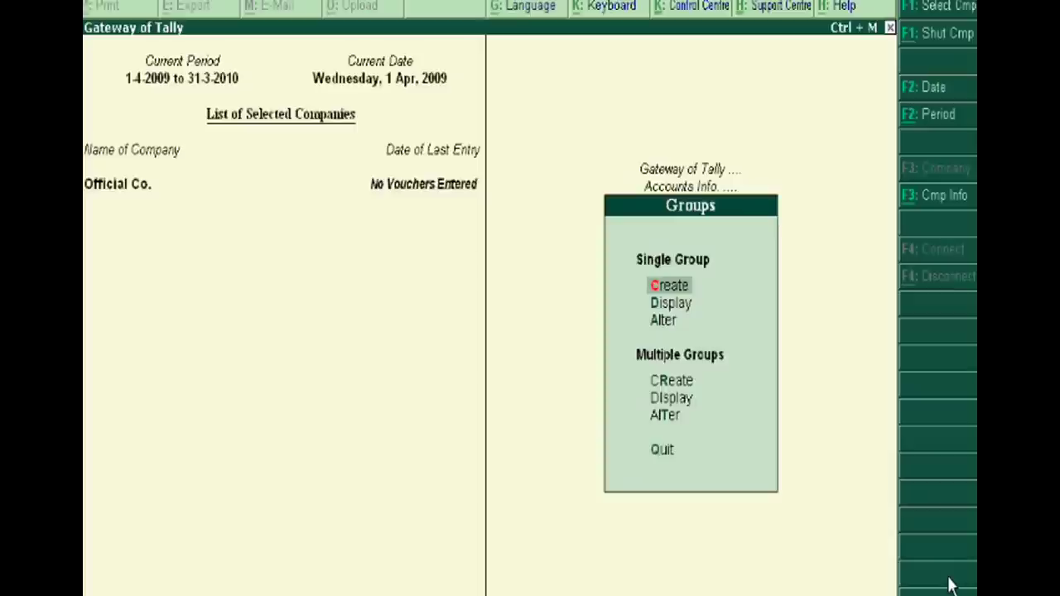
Leave Groups and open a blank single Ledger Creation form from Accounts Info
{"action": "key", "text": "Escape"}
{"action": "key", "text": "Down"}
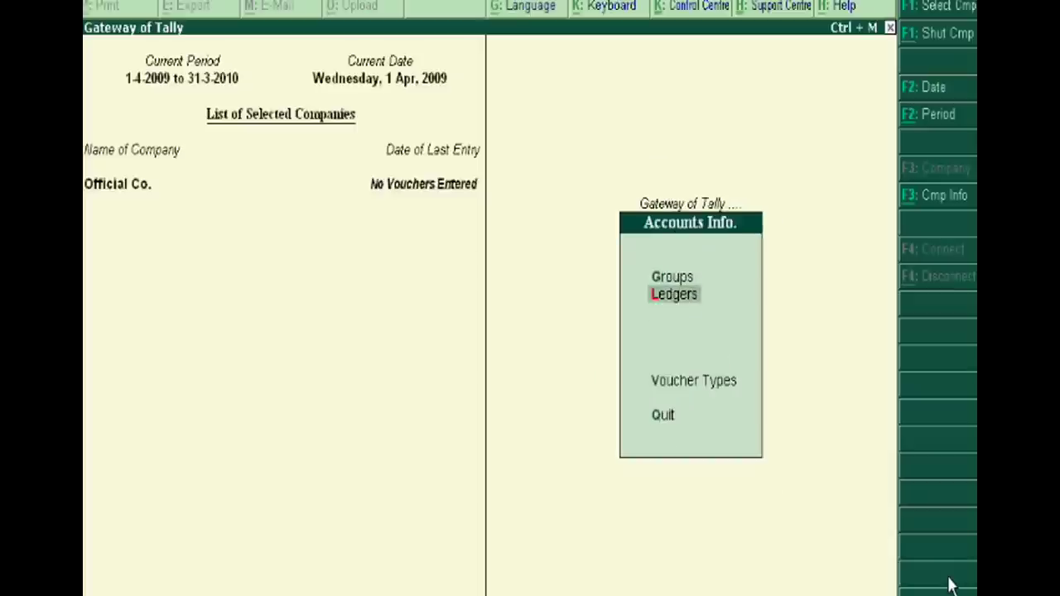
{"action": "key", "text": "Return"}
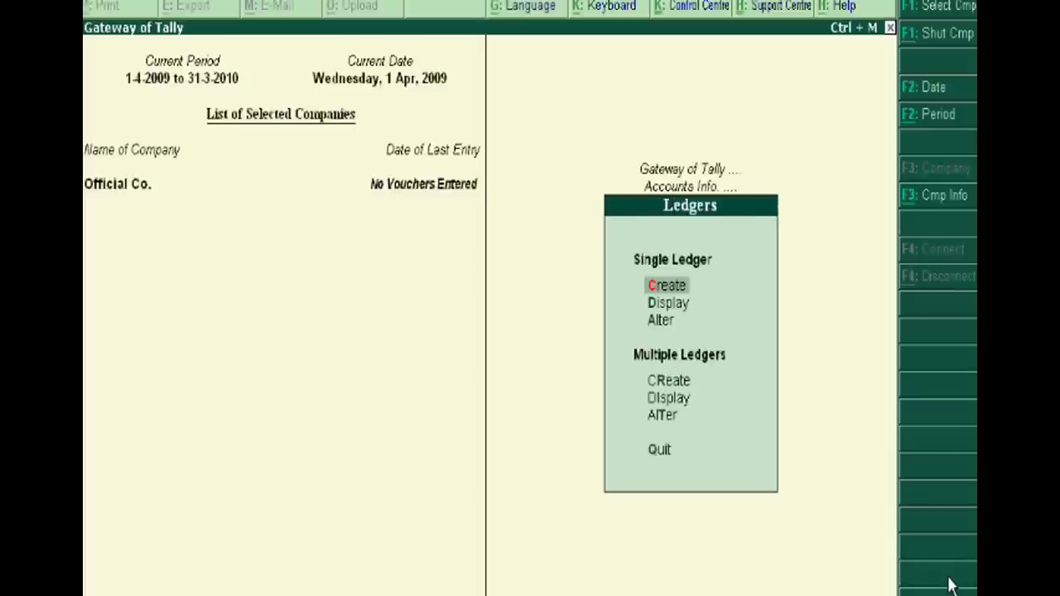
{"action": "key", "text": "Return"}
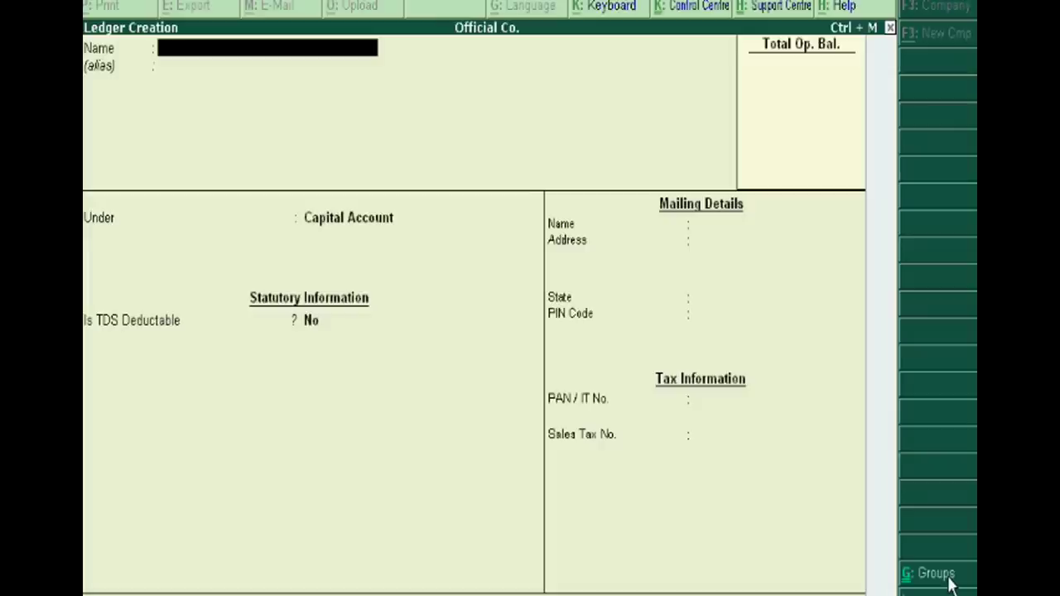